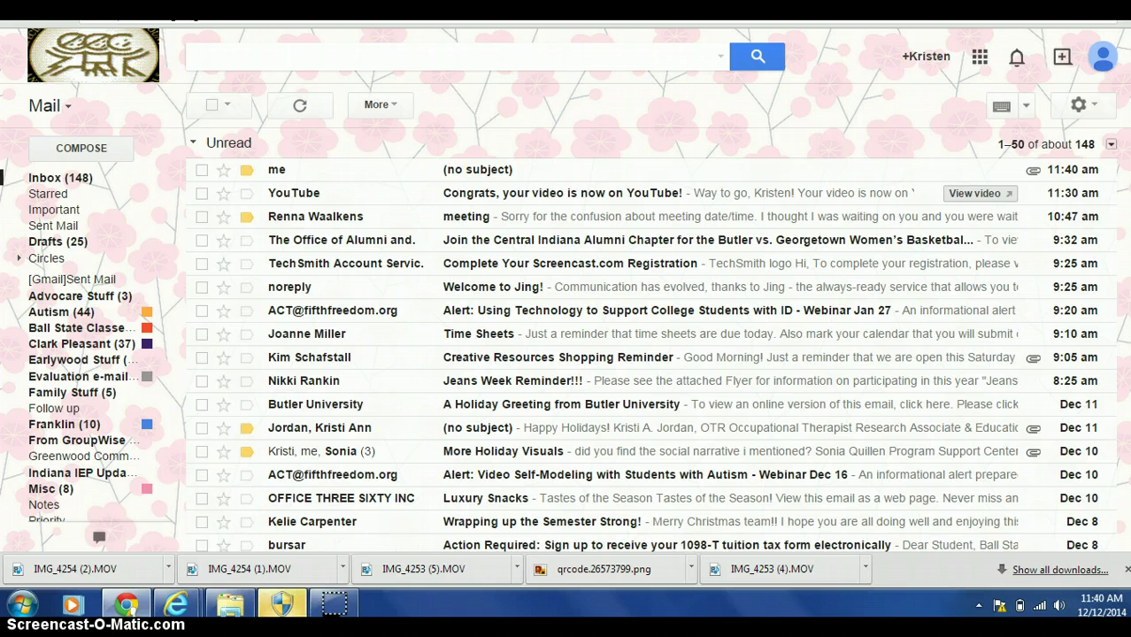
# - Open the newest email without a subject and download its video attachment IMG_2233.MOV
pyautogui.click(473, 180)
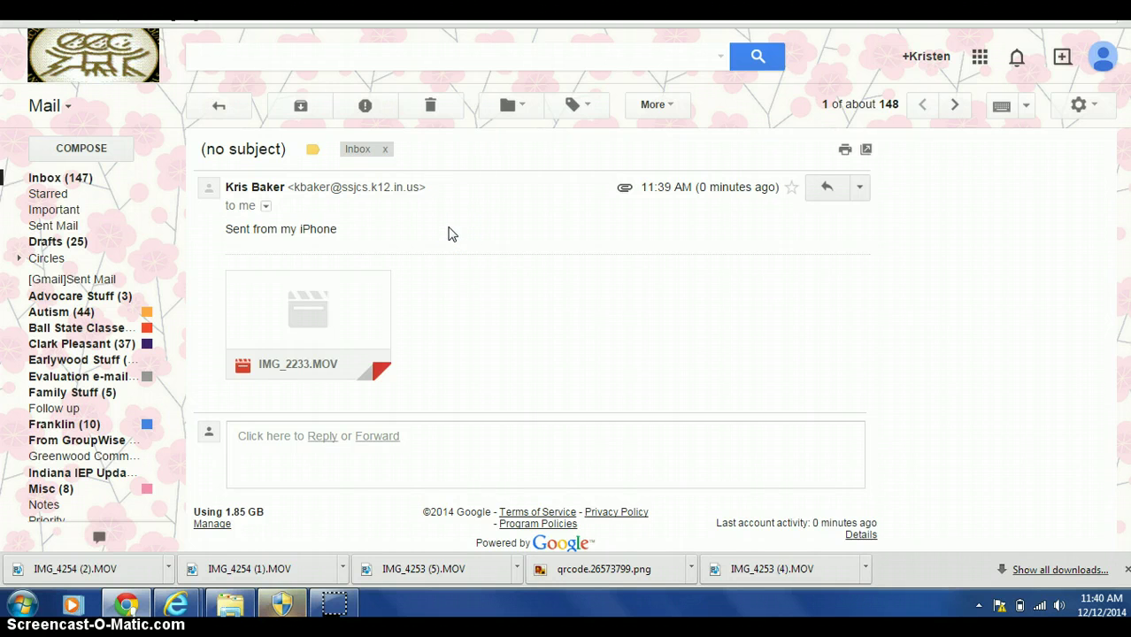
pyautogui.moveTo(386, 374)
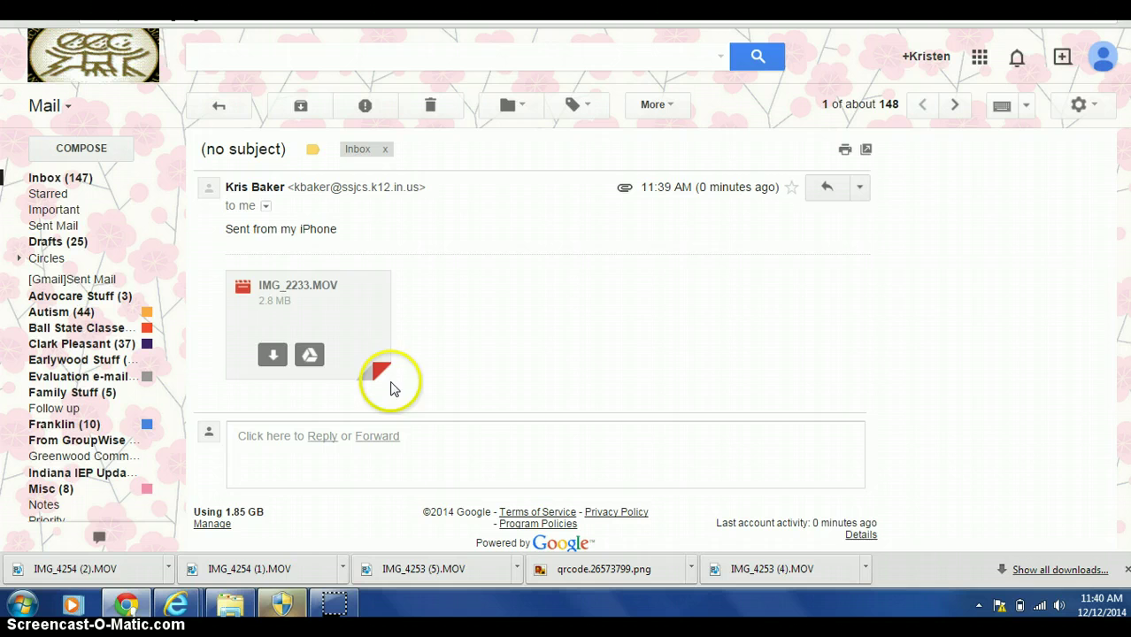
pyautogui.click(274, 357)
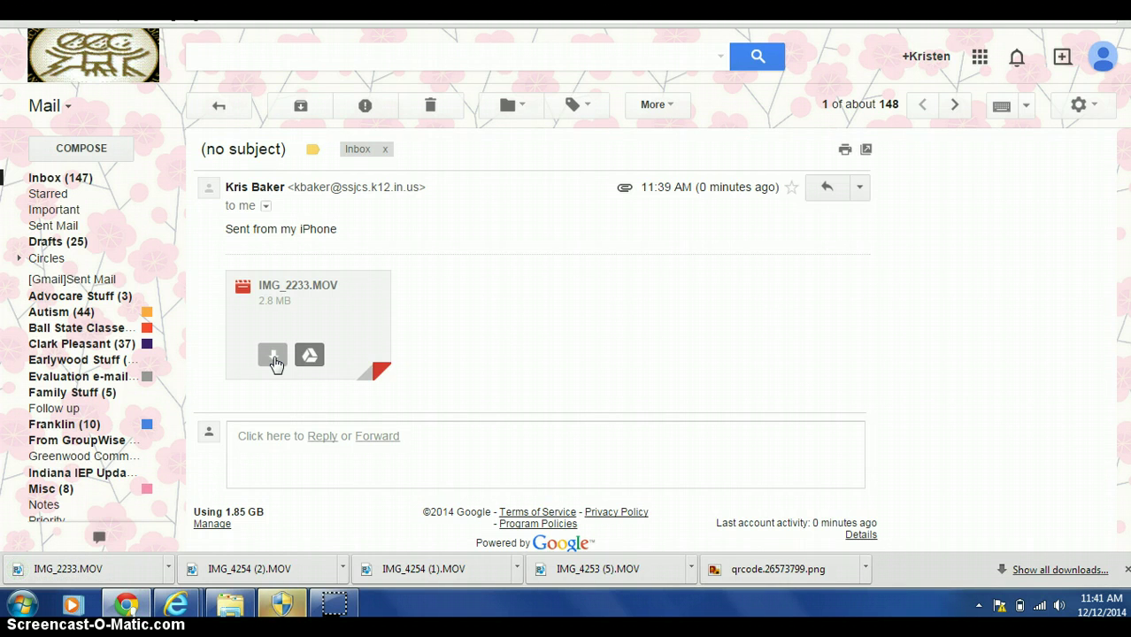
pyautogui.click(272, 355)
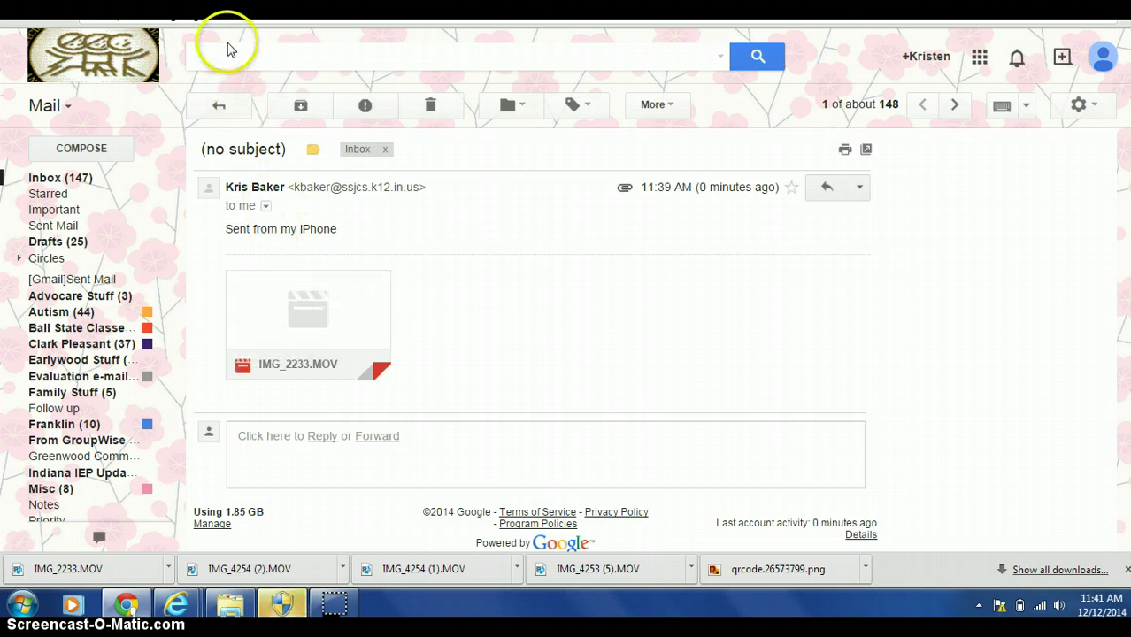
# - Search Google for "youtube" in a new browser tab and open the YouTube site
pyautogui.hotkey('ctrl', 't')
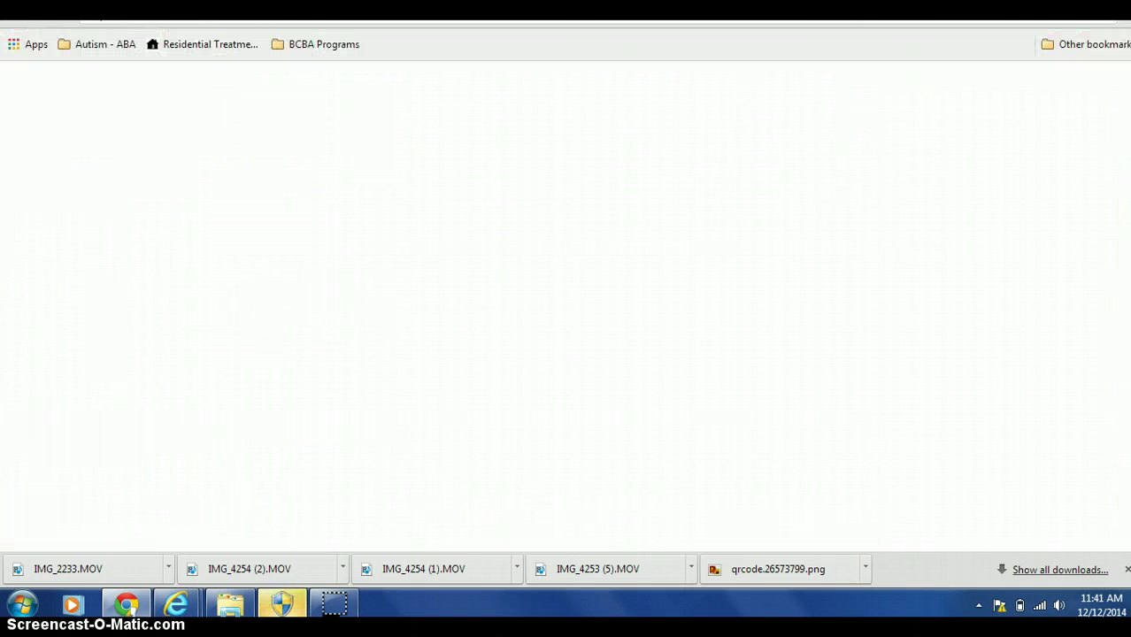
pyautogui.click(323, 304)
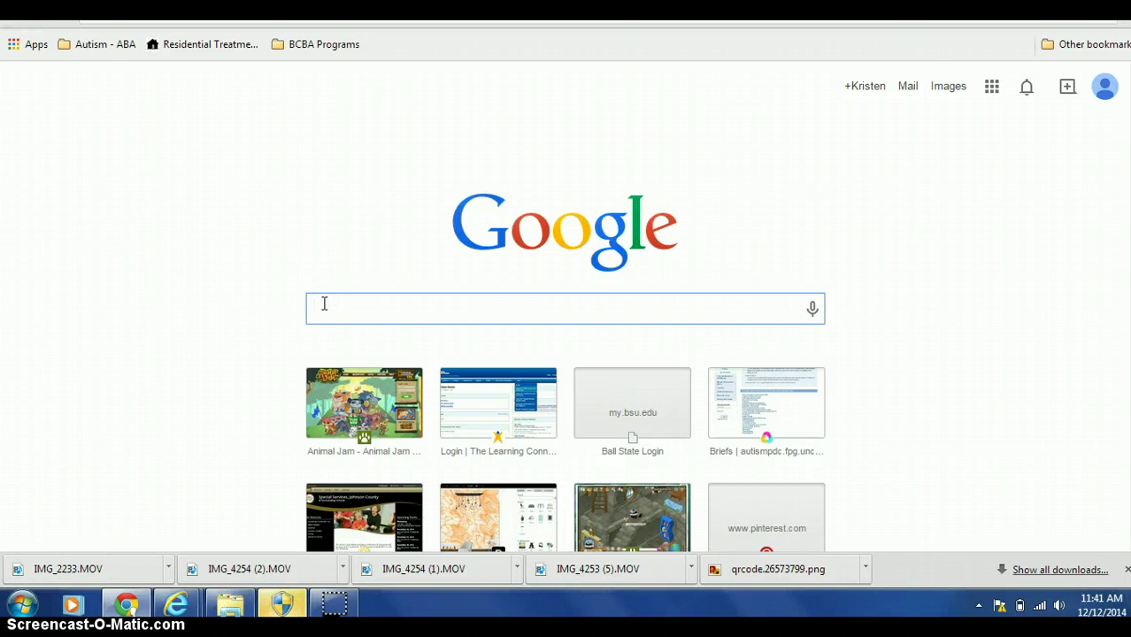
pyautogui.write('youtube')
pyautogui.press('Return')
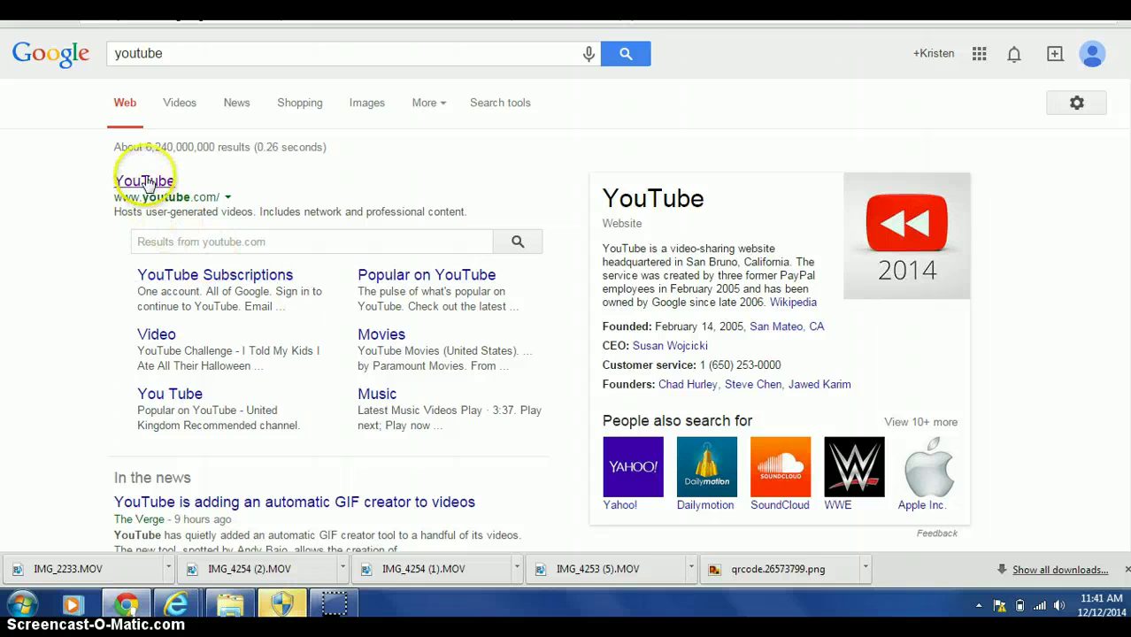
pyautogui.click(146, 181)
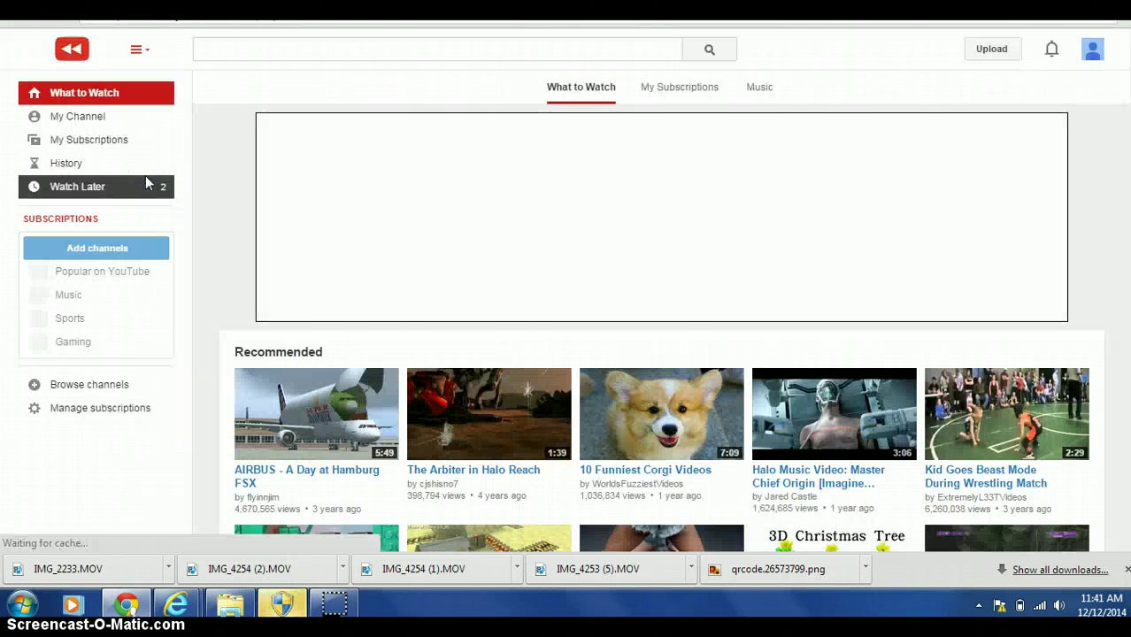
pyautogui.click(147, 184)
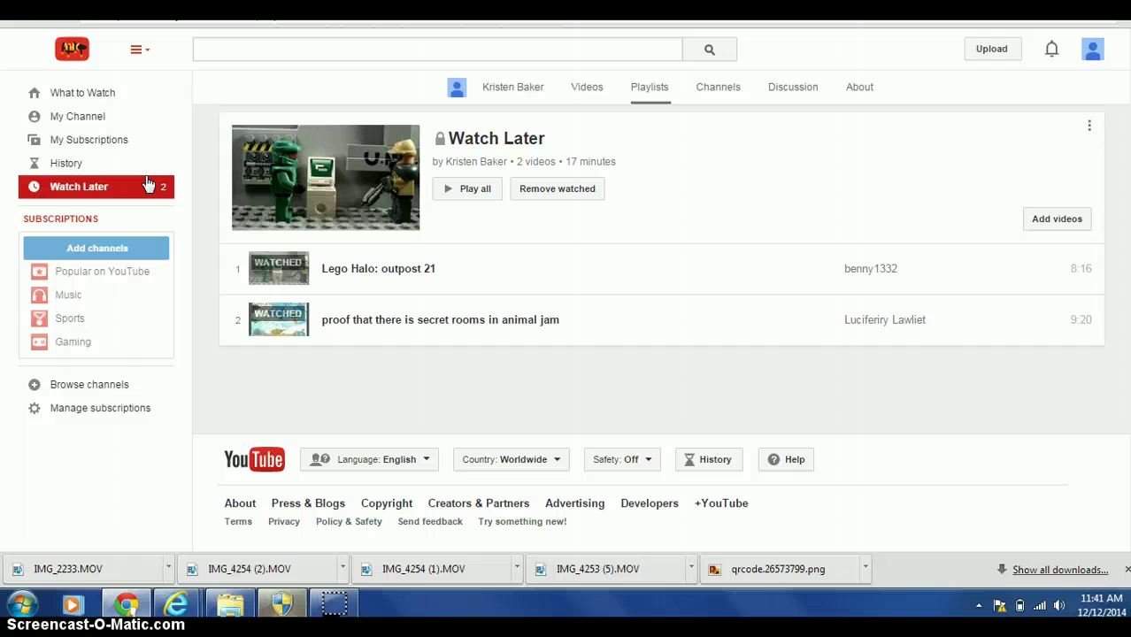
# - Open the YouTube video upload page and set the upload privacy to Unlisted
pyautogui.click(992, 53)
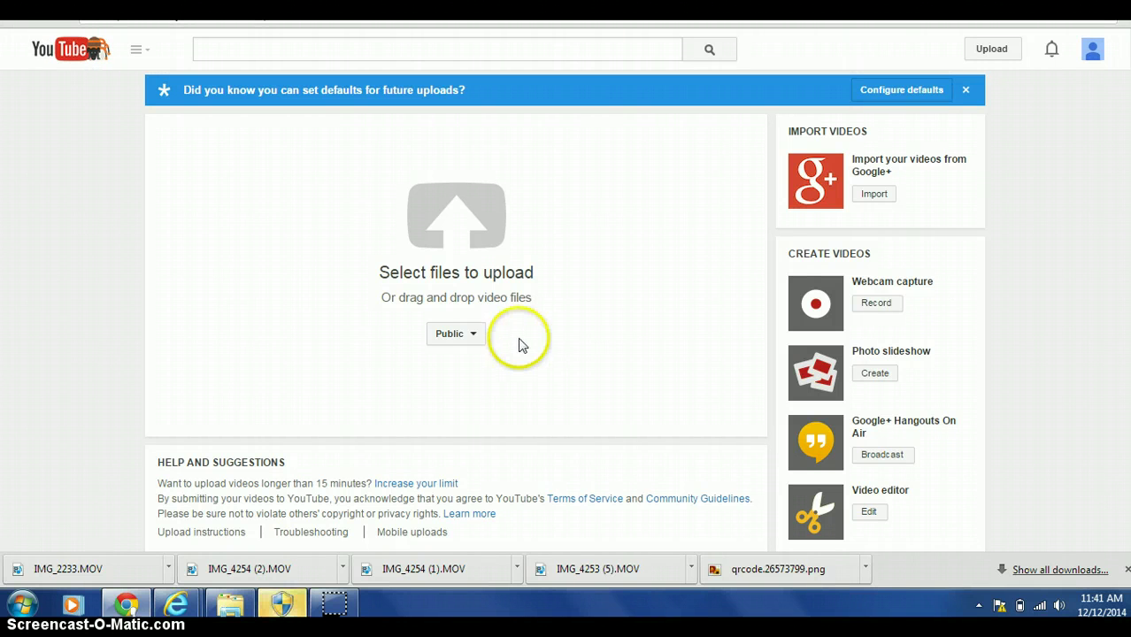
pyautogui.click(469, 340)
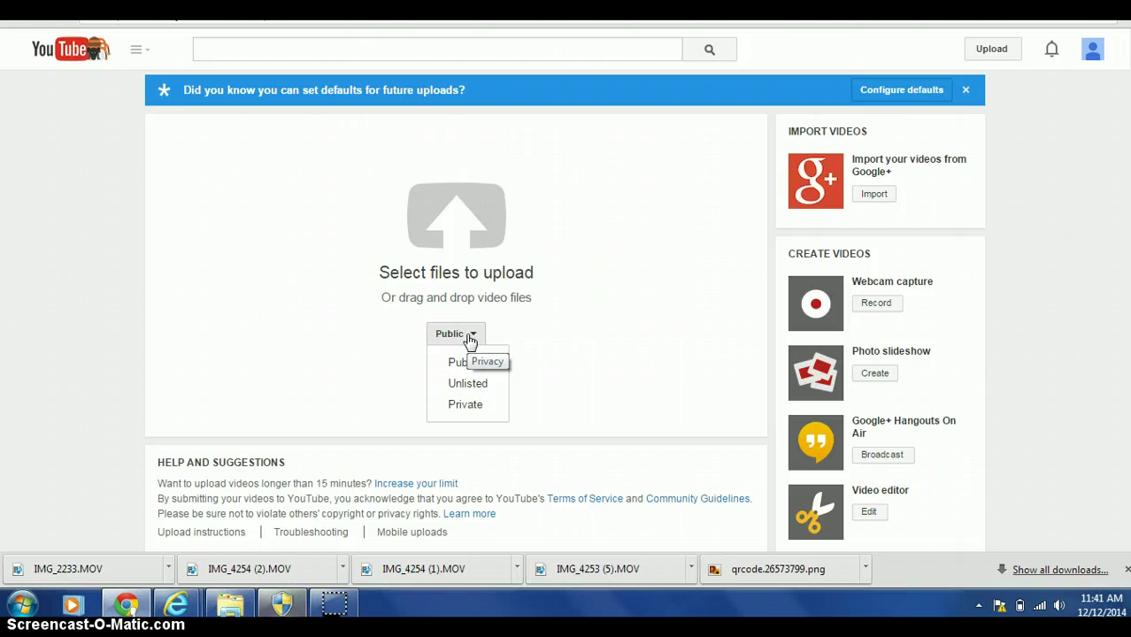
pyautogui.click(465, 382)
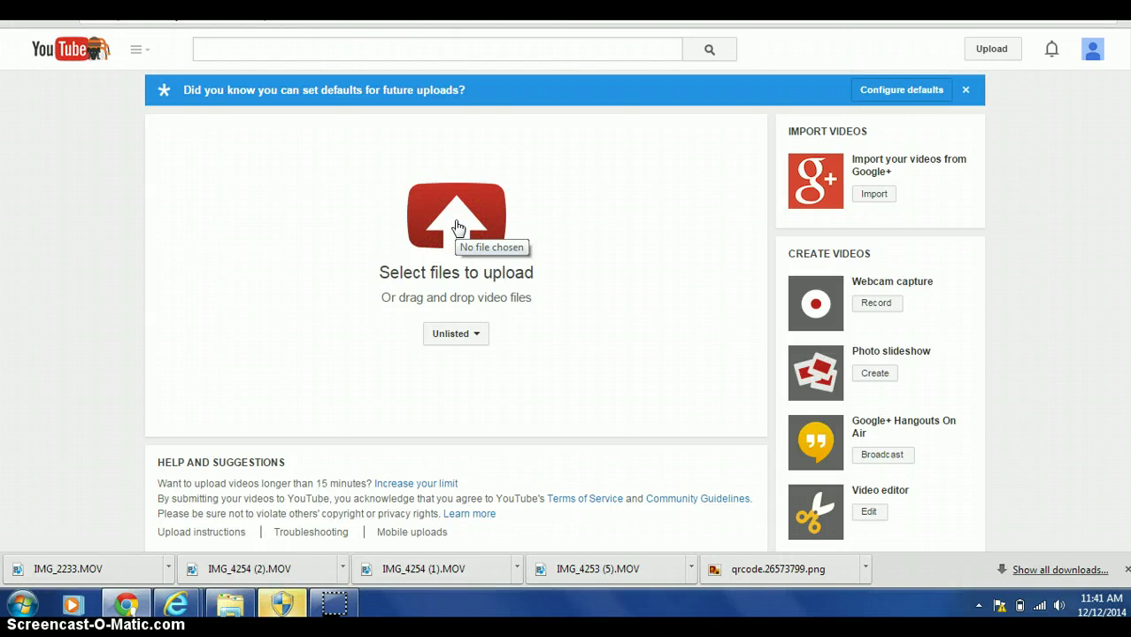
# - Select the IMG_2233 video from the Downloads folder and upload it to YouTube
pyautogui.click(458, 228)
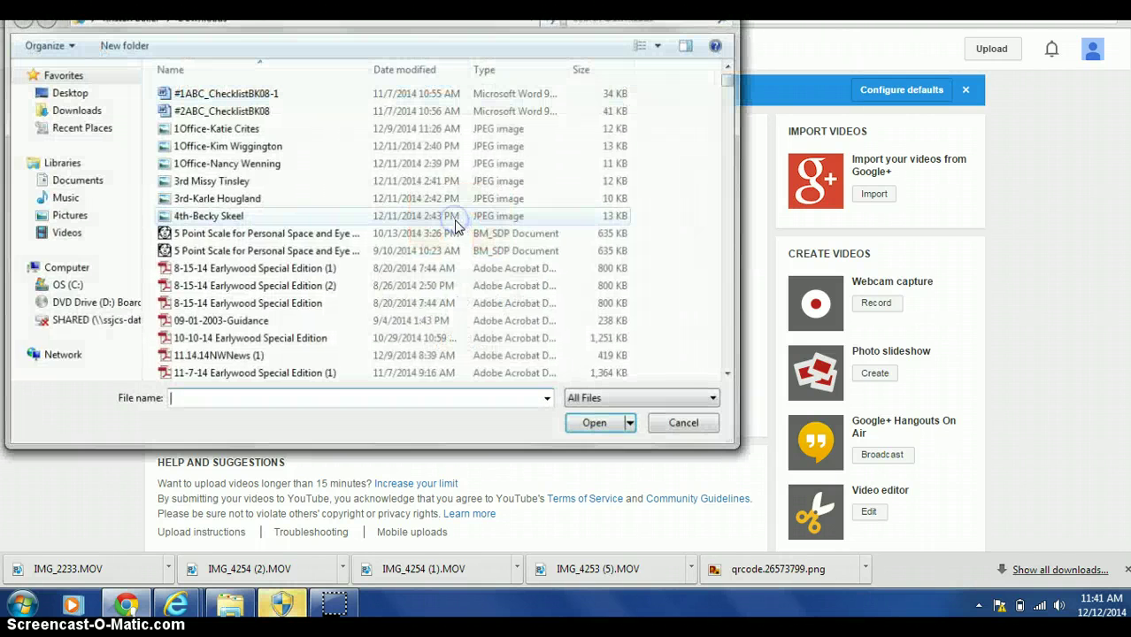
pyautogui.click(87, 114)
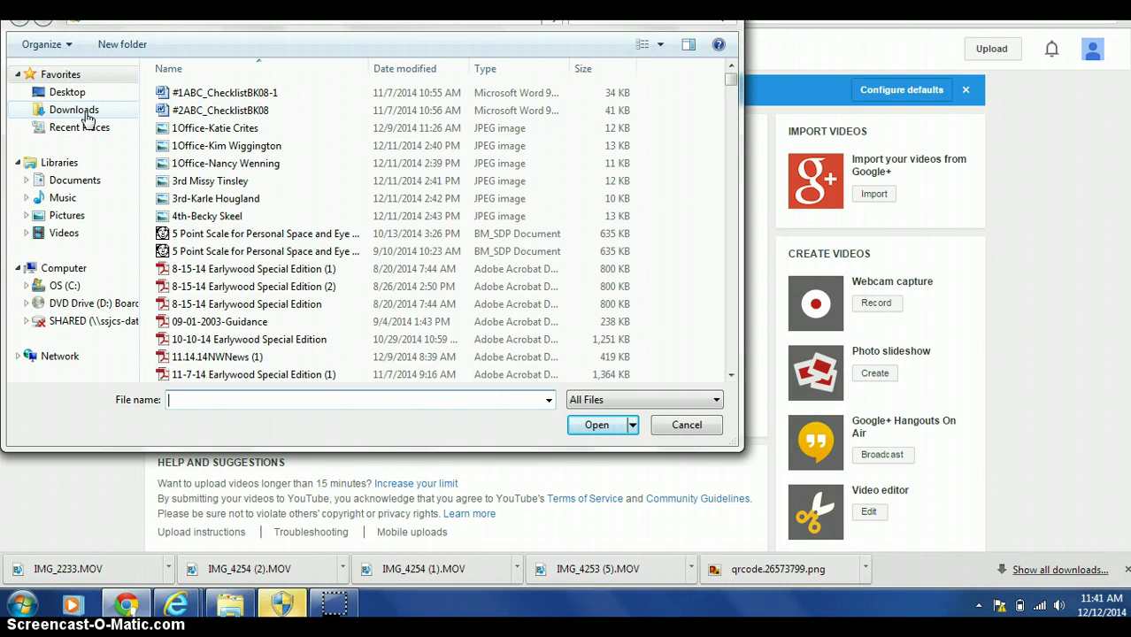
pyautogui.click(84, 113)
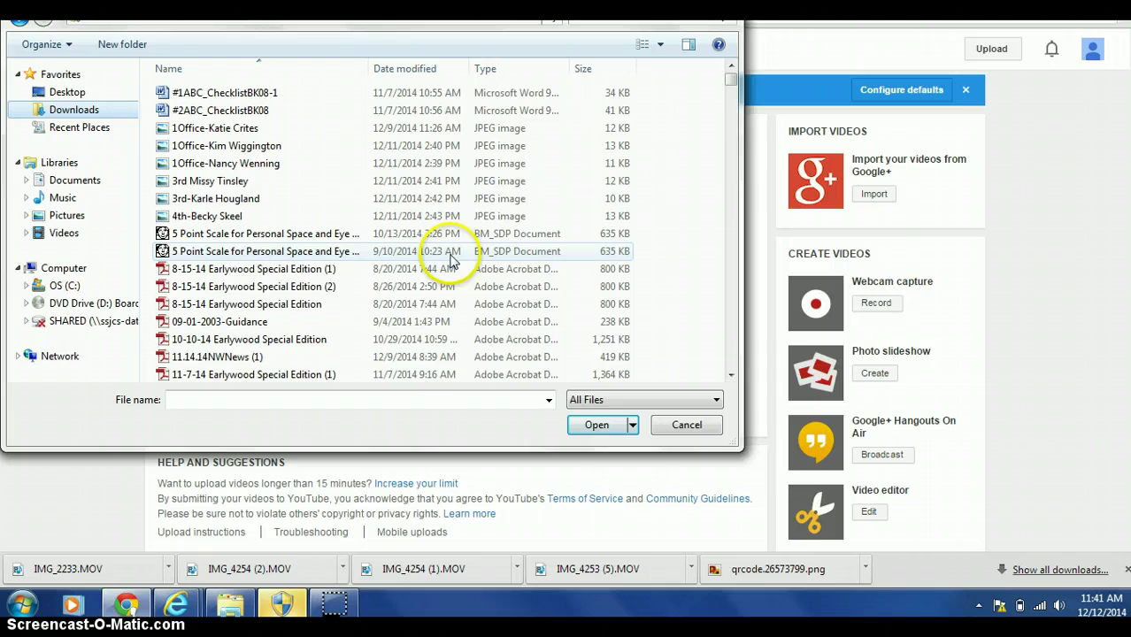
pyautogui.moveTo(731, 80); pyautogui.dragTo(737, 212)
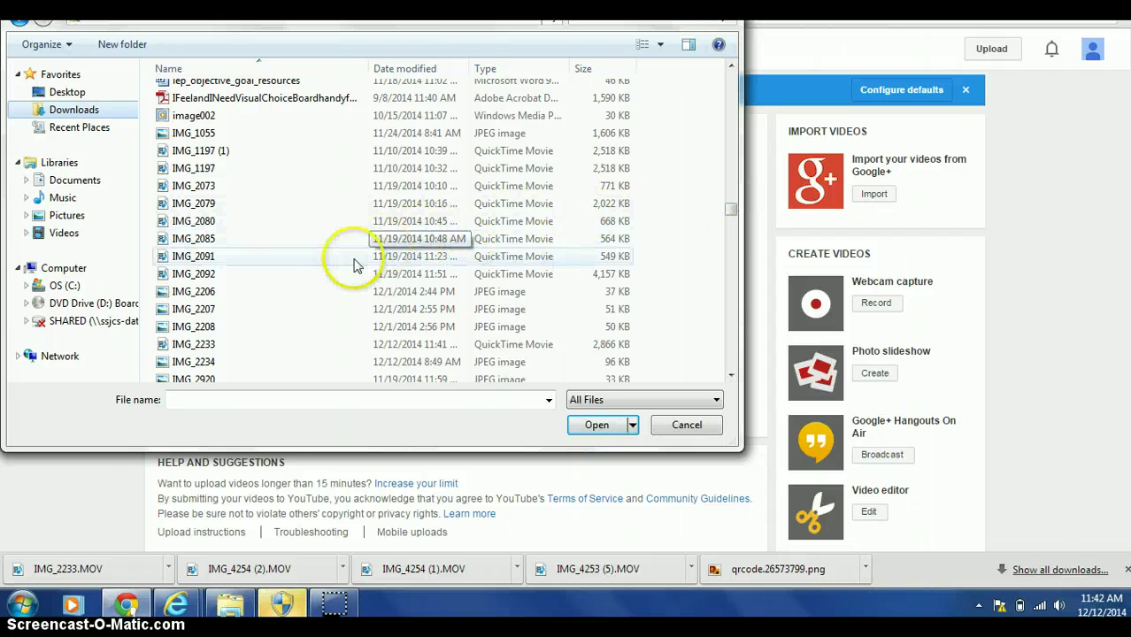
pyautogui.doubleClick(214, 343)
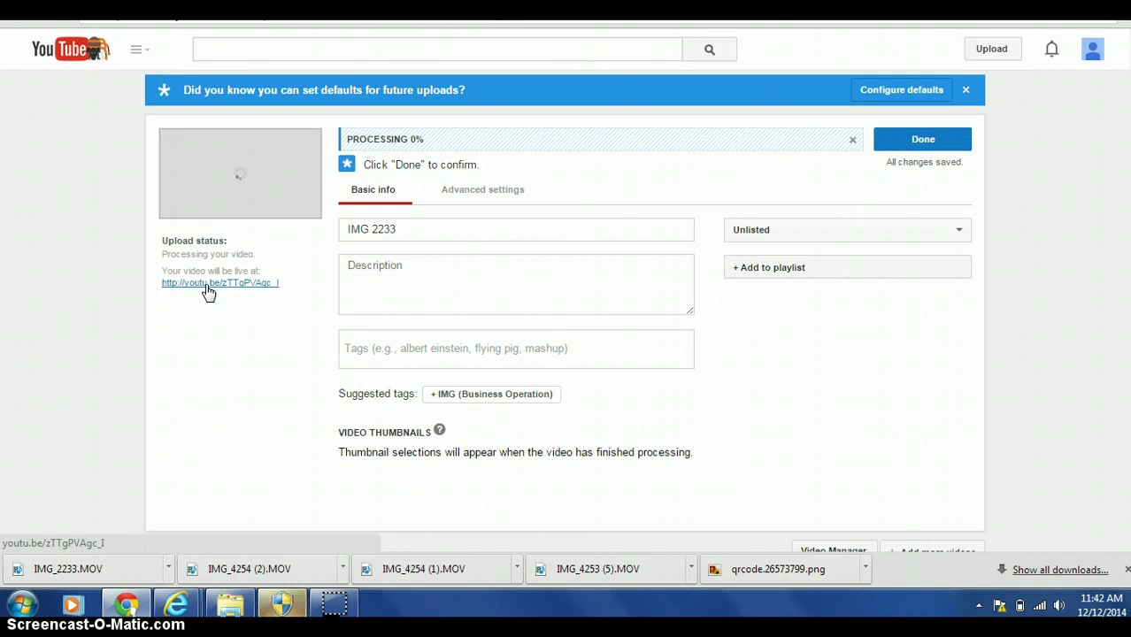
# - Copy the link address of the uploaded IMG 2233 video
pyautogui.rightClick(208, 292)
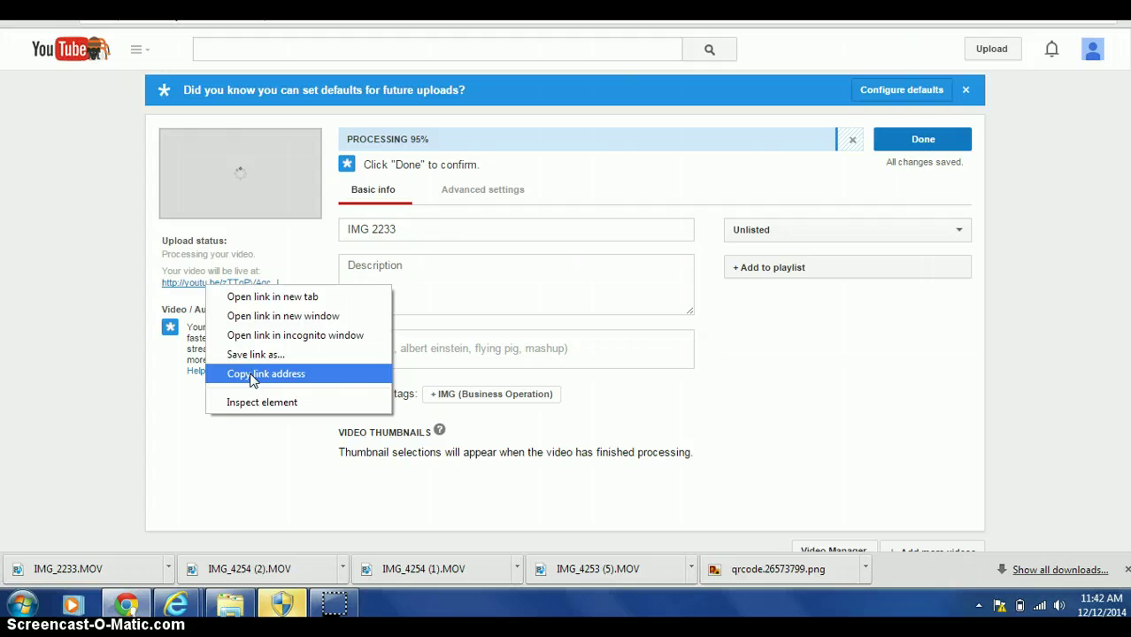
pyautogui.click(252, 374)
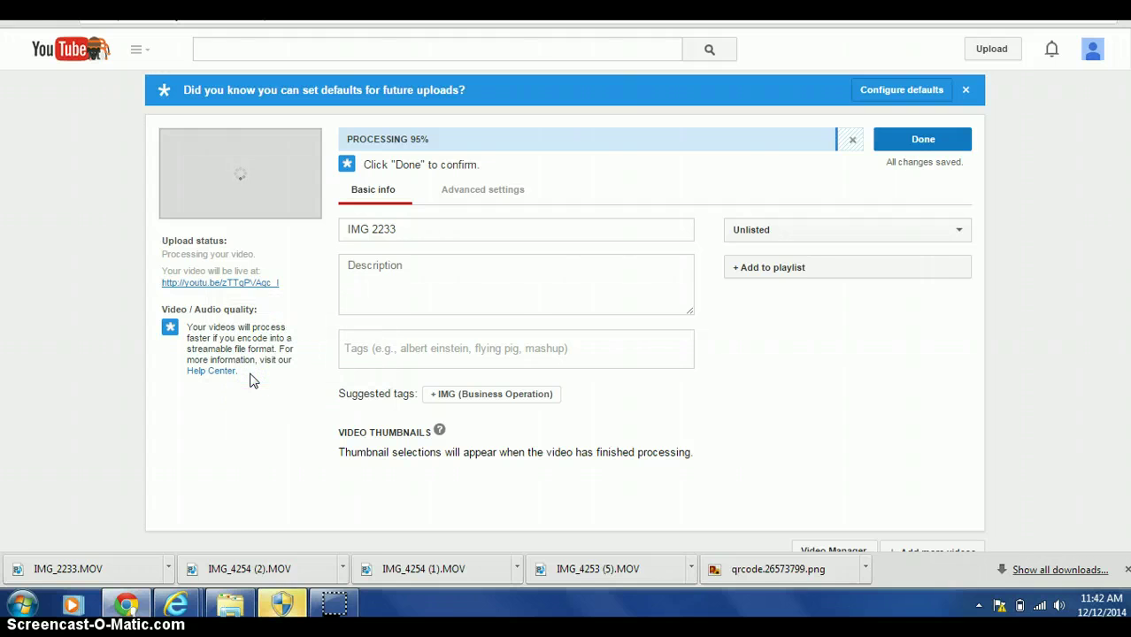
pyautogui.click(285, 245)
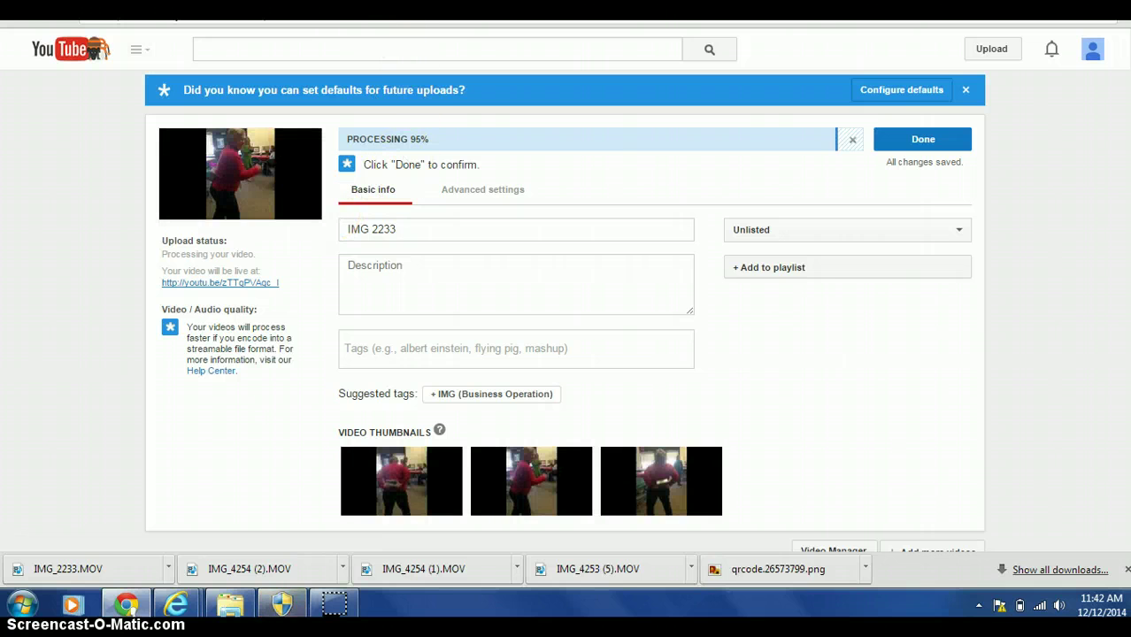
# - Open the qrstuff.com QR code generator in a new browser tab
pyautogui.hotkey('ctrl', 't')
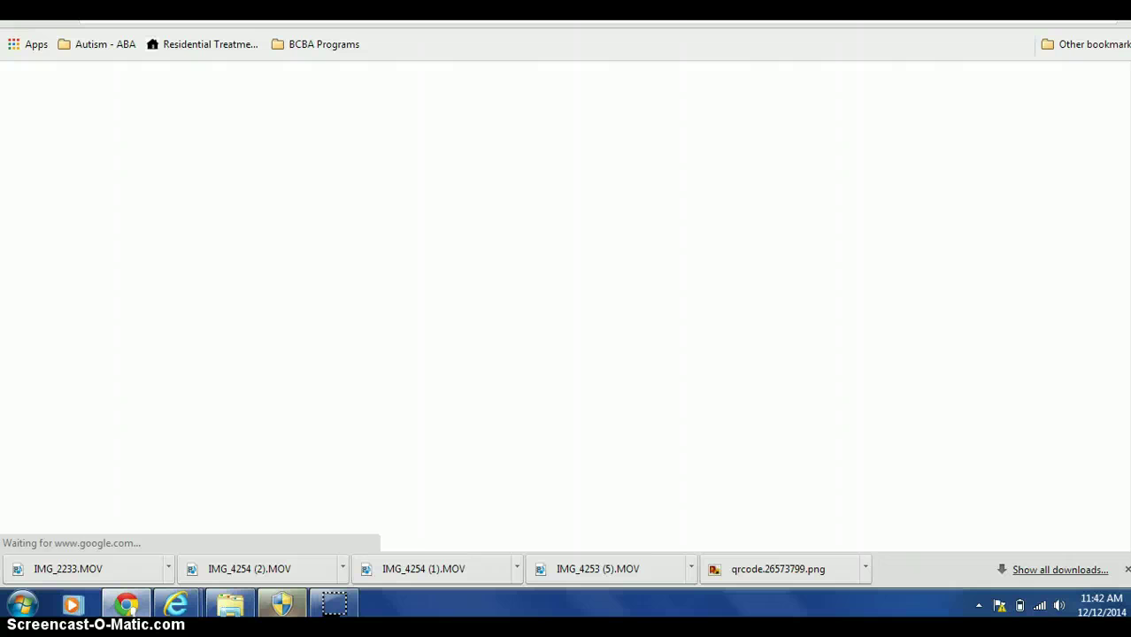
pyautogui.click(336, 305)
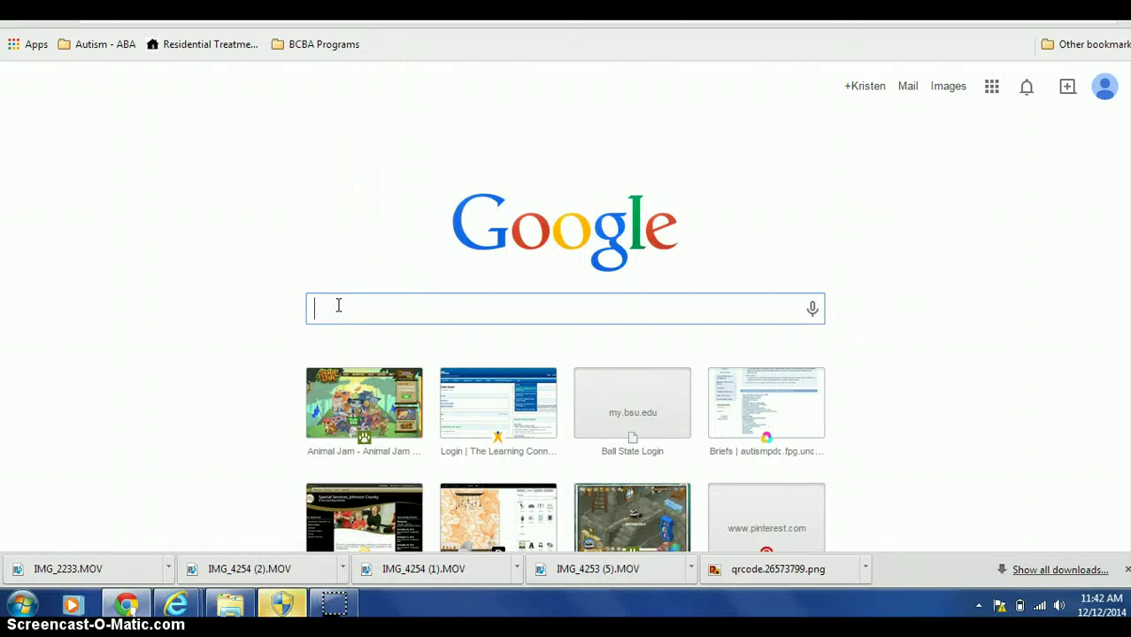
pyautogui.write('qrs')
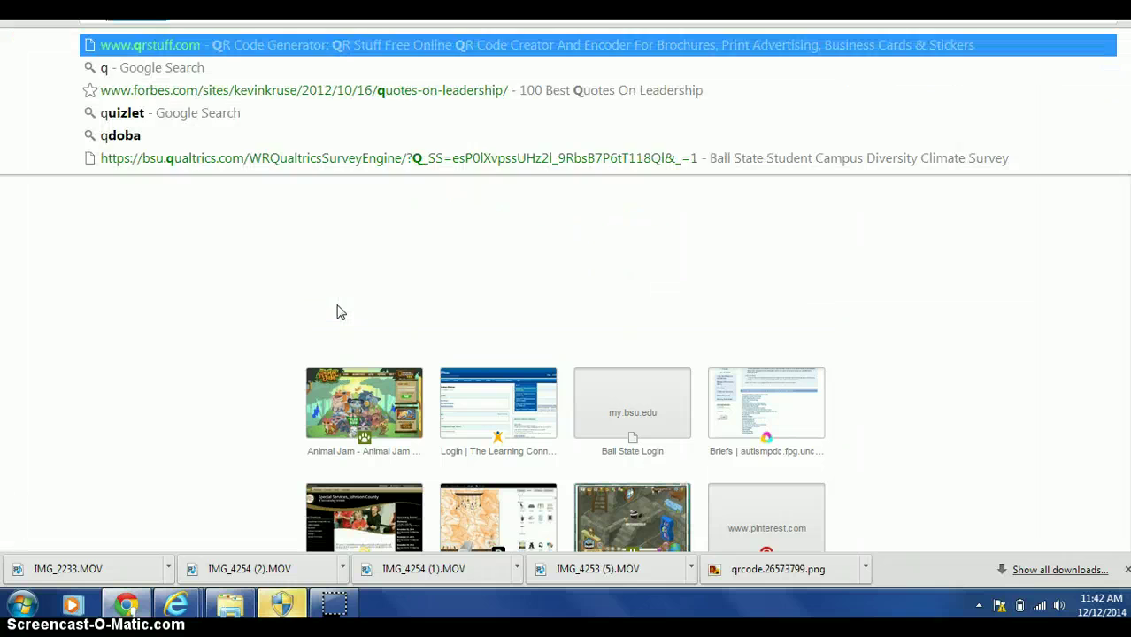
pyautogui.write('tff')
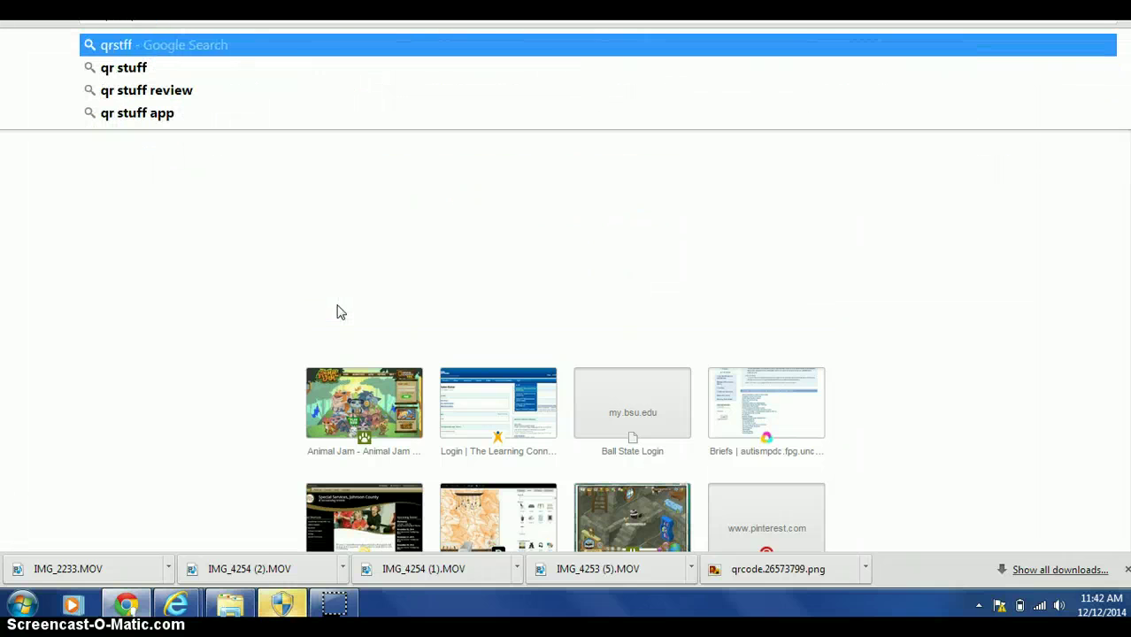
pyautogui.press('BackSpace')
pyautogui.press('BackSpace')
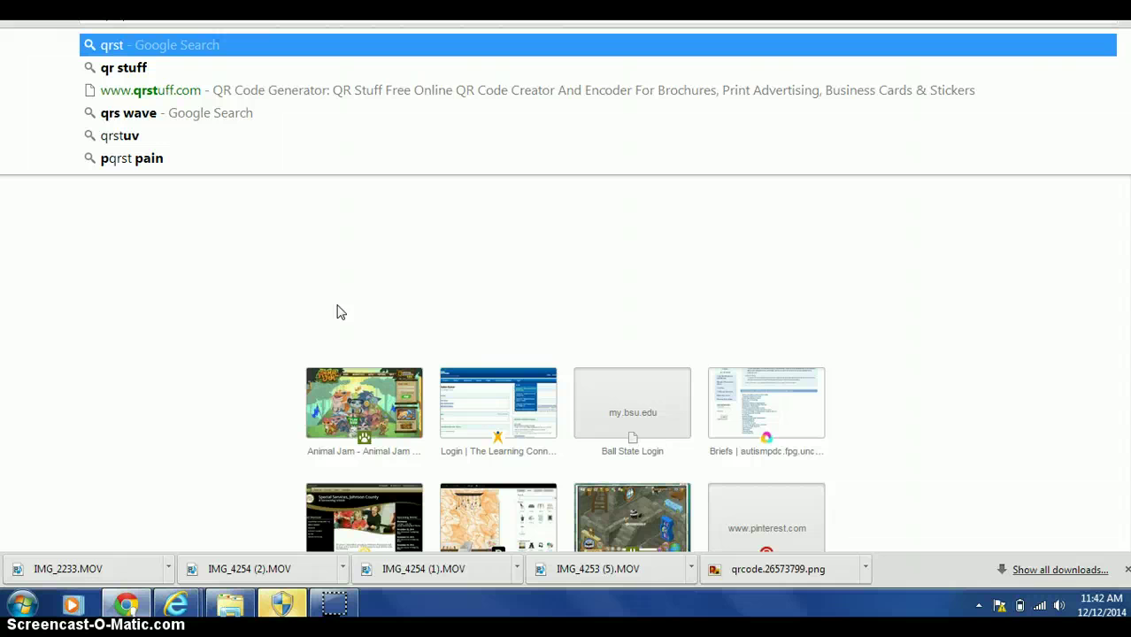
pyautogui.write('uff')
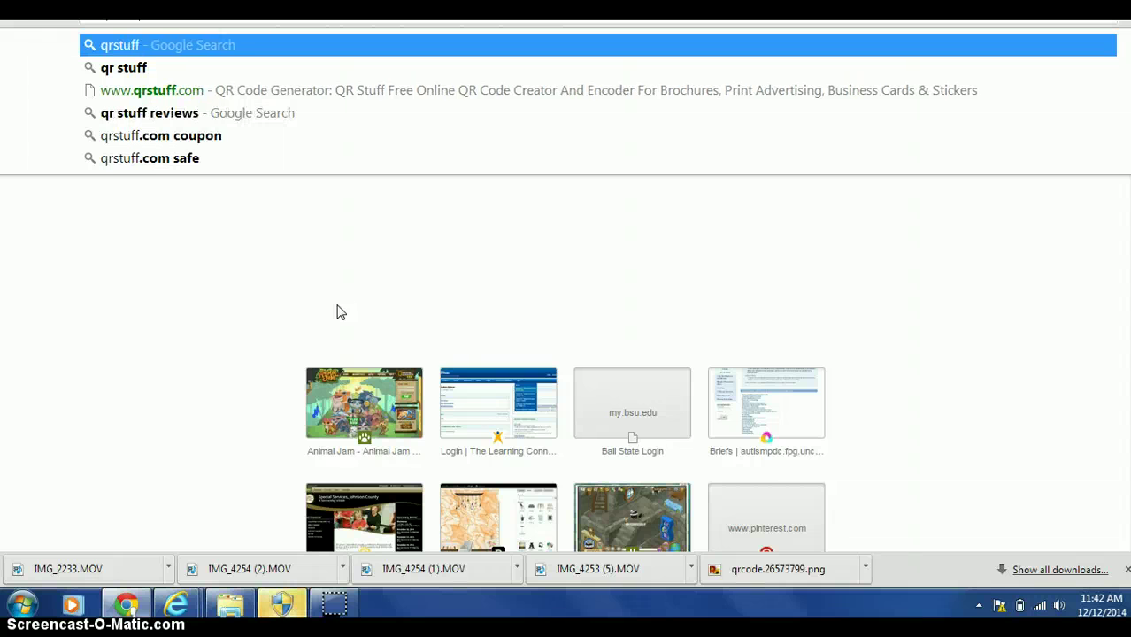
pyautogui.write('.co')
pyautogui.press('Return')
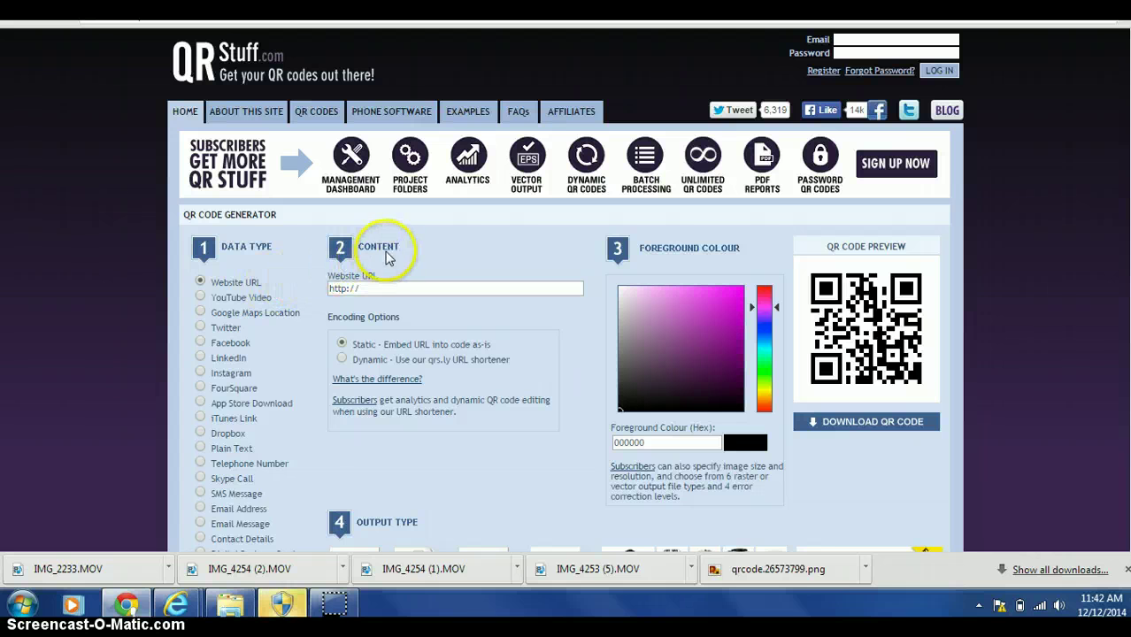
# - Paste the copied video link as the website URL and download the generated QR code
pyautogui.rightClick(348, 292)
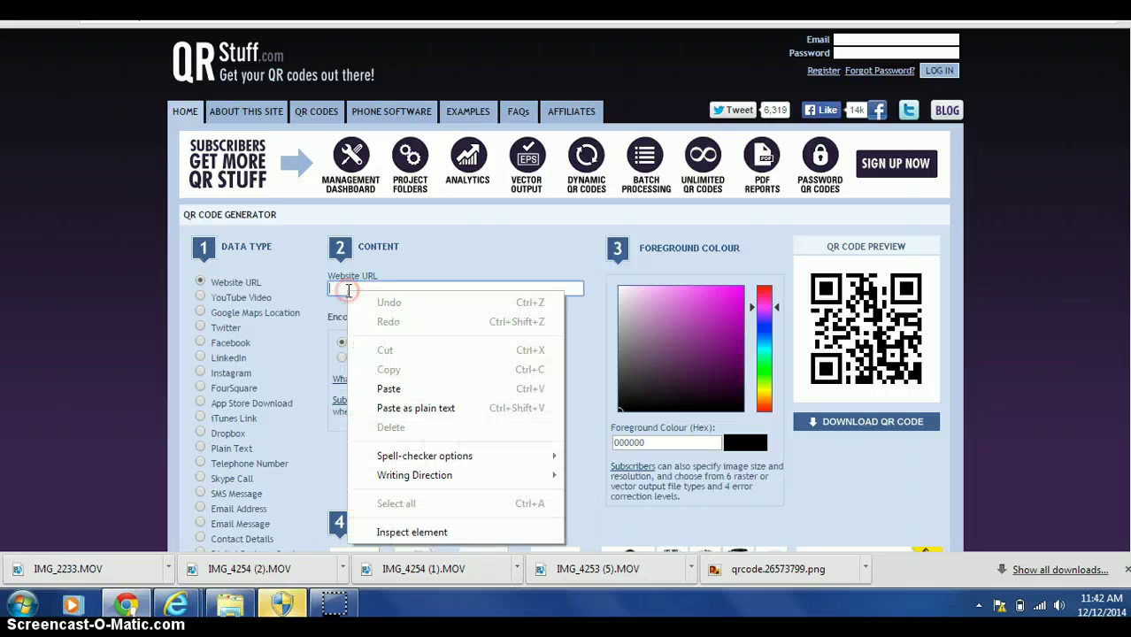
pyautogui.click(387, 392)
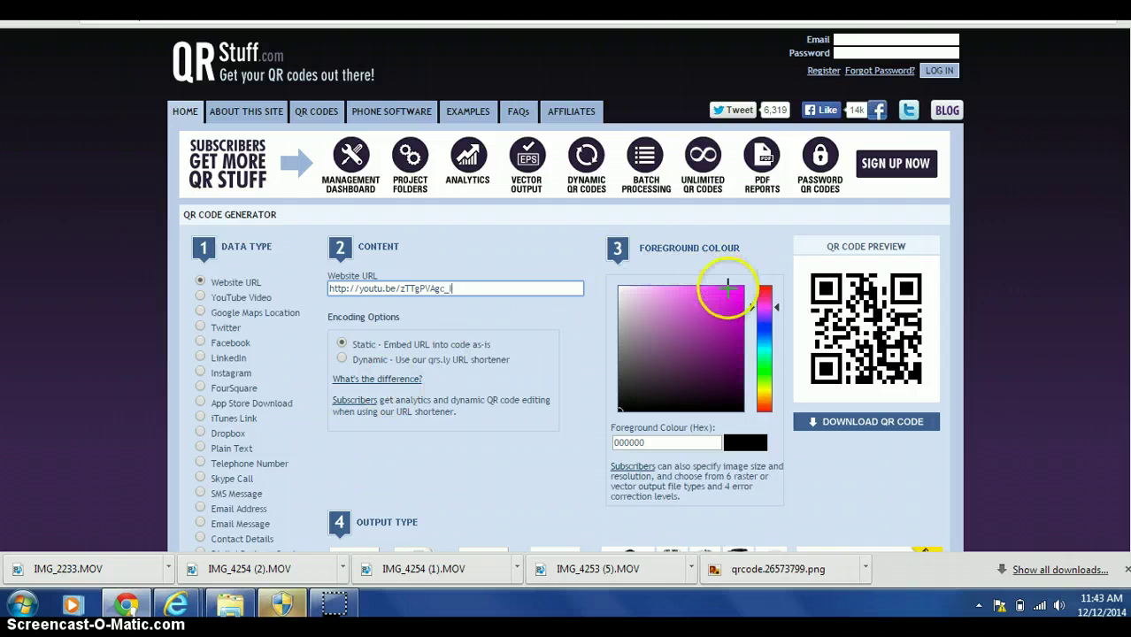
pyautogui.click(870, 424)
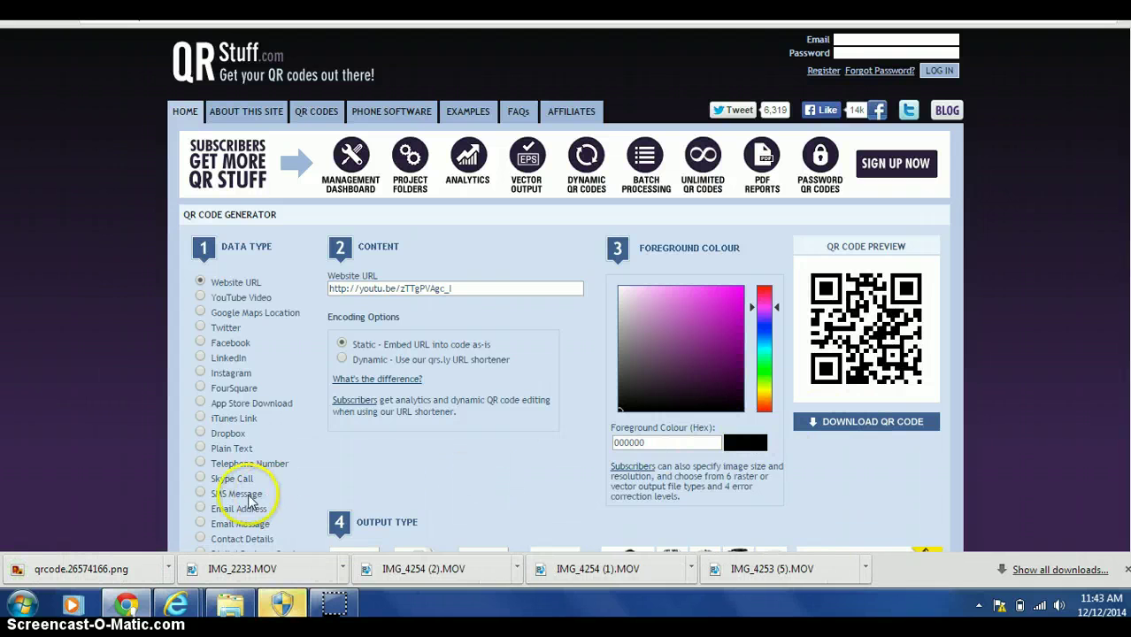
# - Open the downloaded QR code image in Windows Photo Viewer and copy it
pyautogui.click(91, 573)
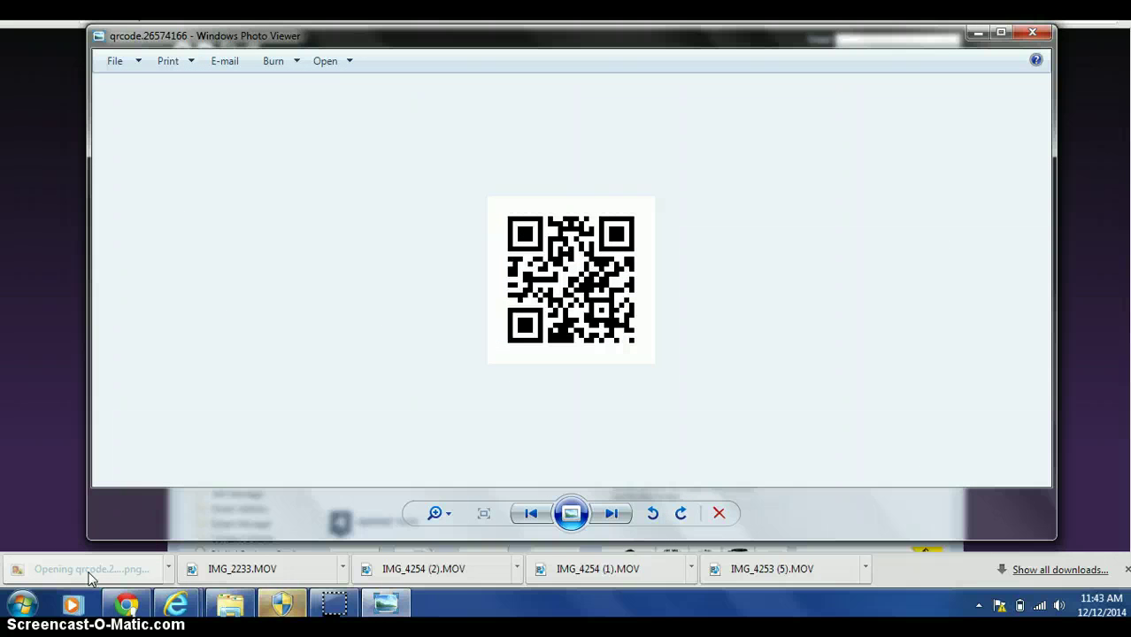
pyautogui.rightClick(559, 267)
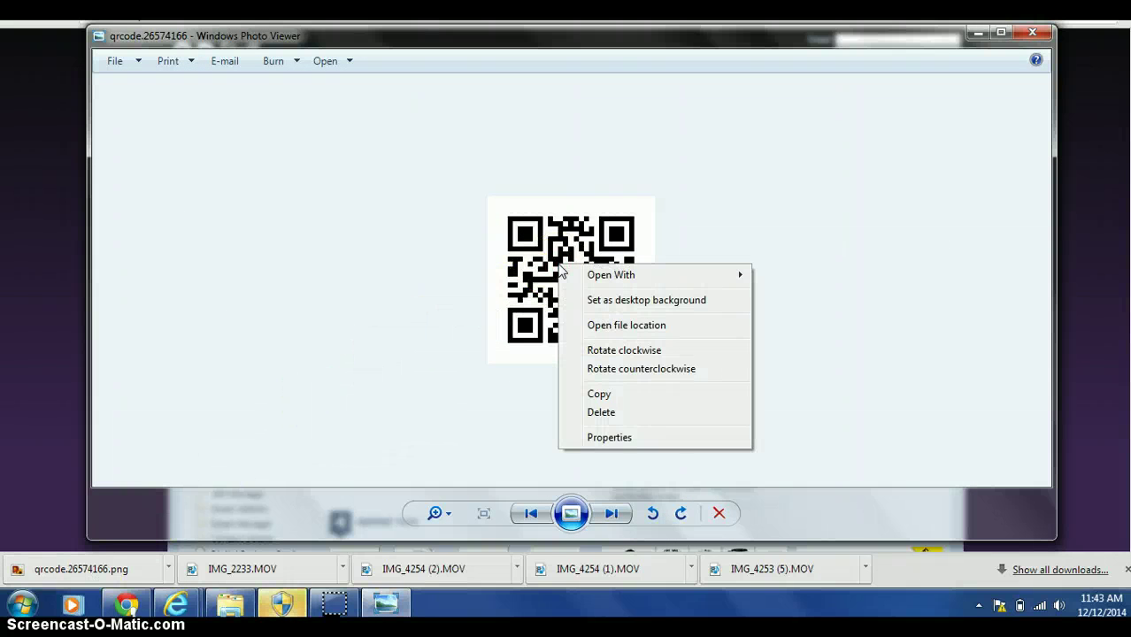
pyautogui.click(598, 394)
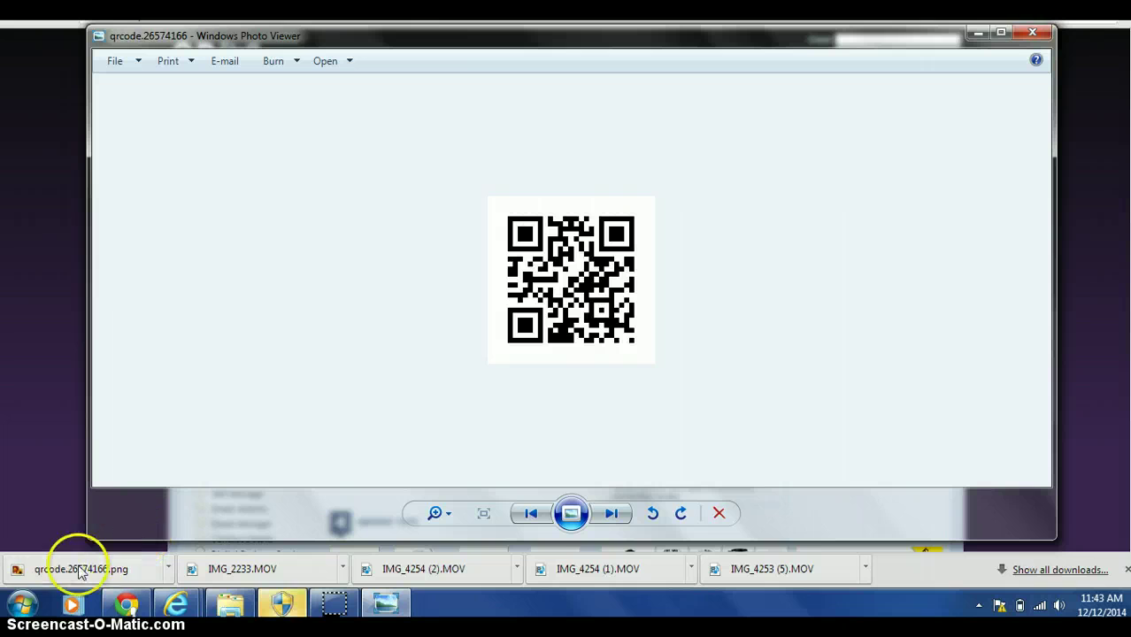
# - Switch to Microsoft Word 2010 with a blank document
pyautogui.click(22, 605)
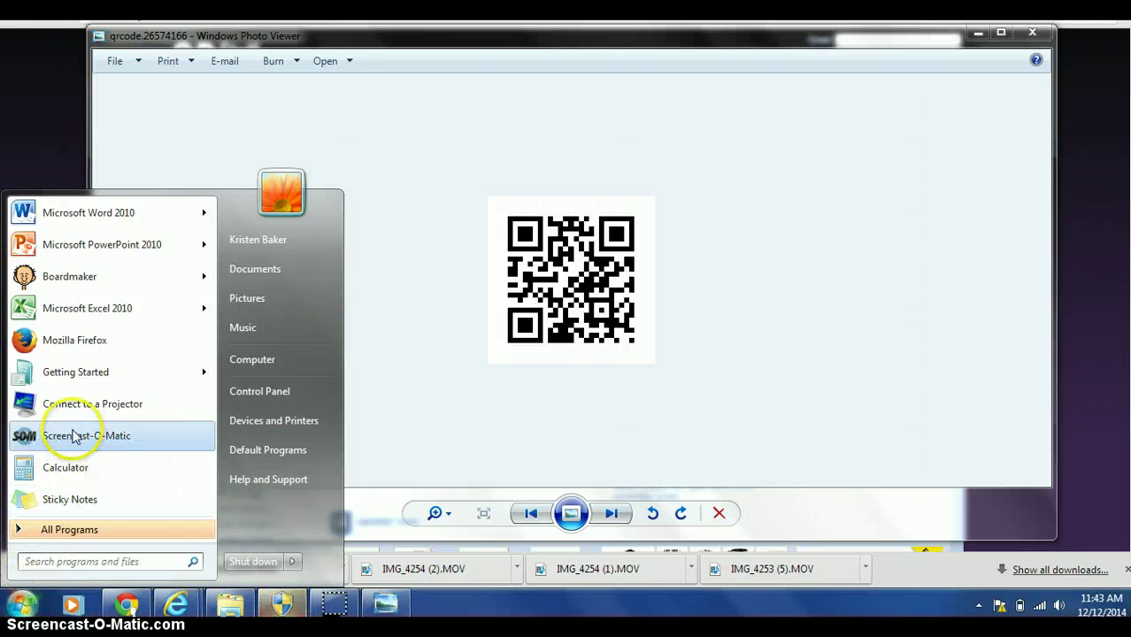
pyautogui.click(91, 214)
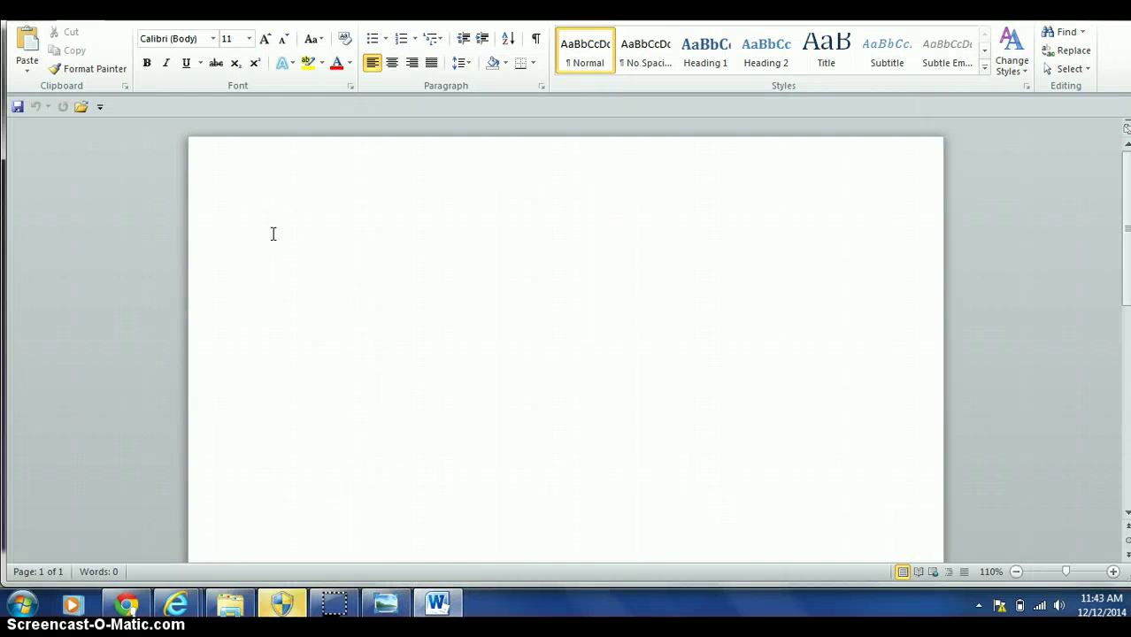
# - Paste the copied QR code image into the blank document
pyautogui.rightClick(275, 234)
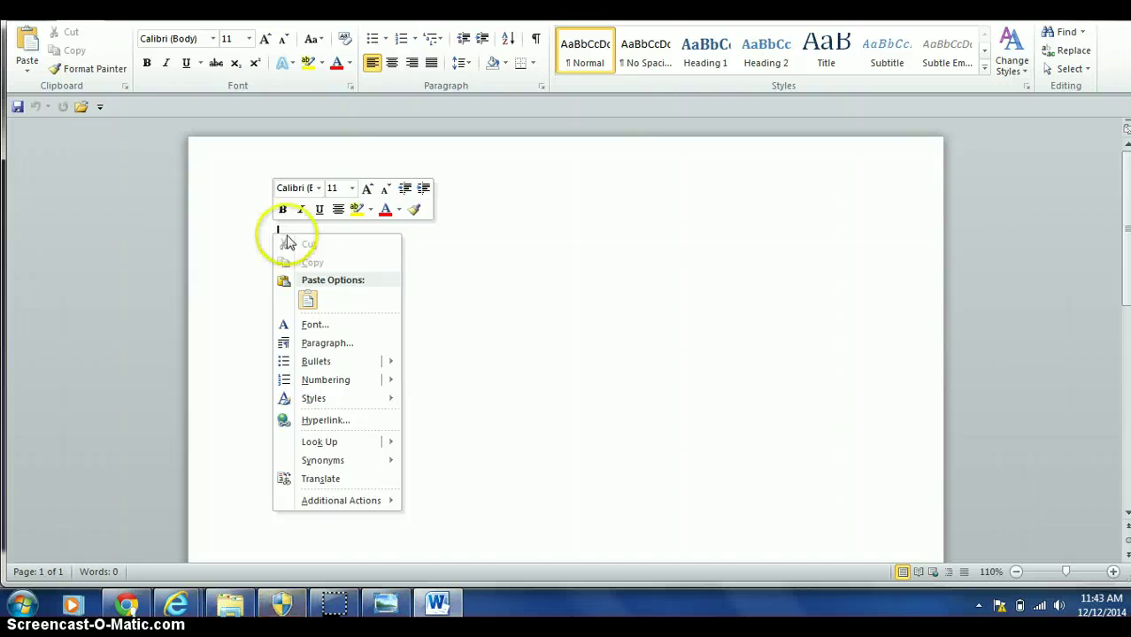
pyautogui.click(504, 246)
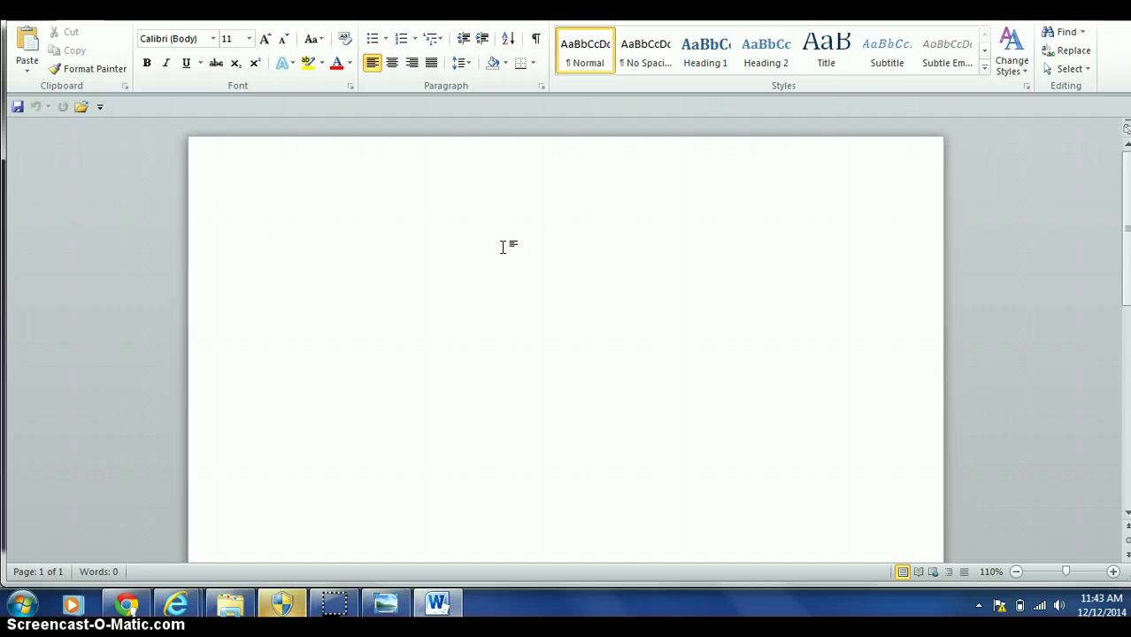
pyautogui.hotkey('ctrl', 'v')
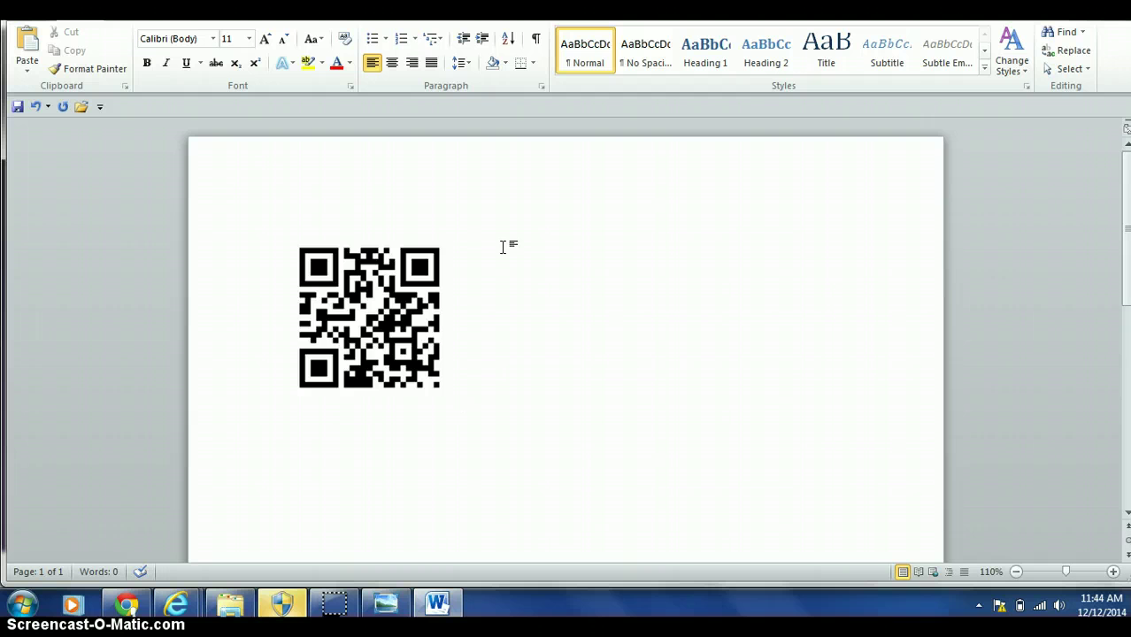
# - Add a caption on a new line below the QR code reading "Qrcode video" followed by the person's surname
pyautogui.press('Return')
pyautogui.write('qrco')
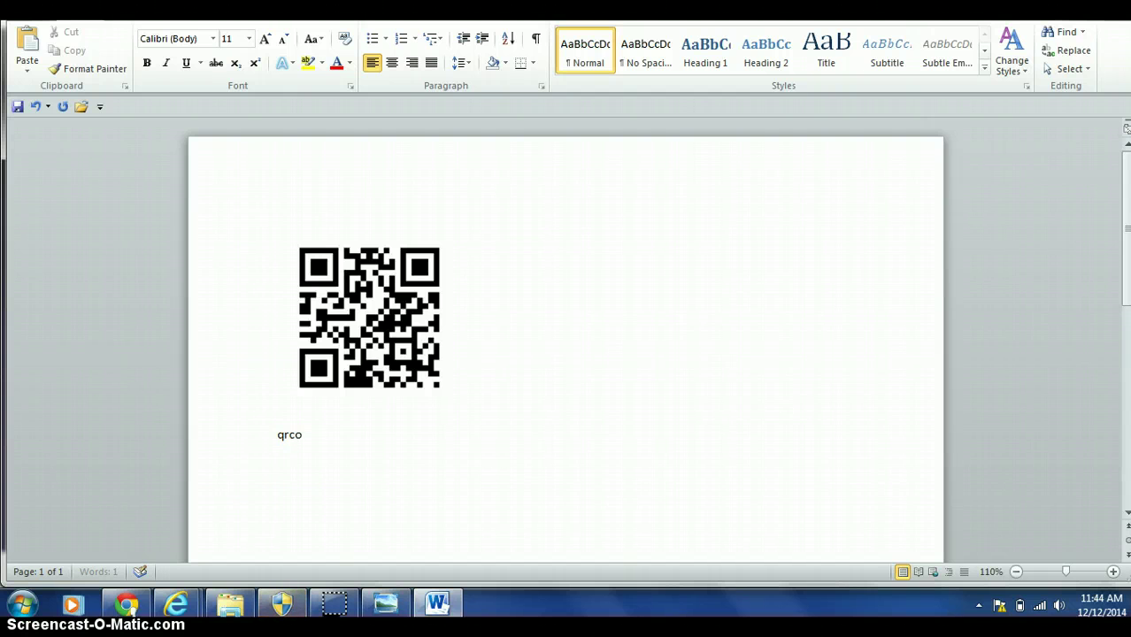
pyautogui.write('de video')
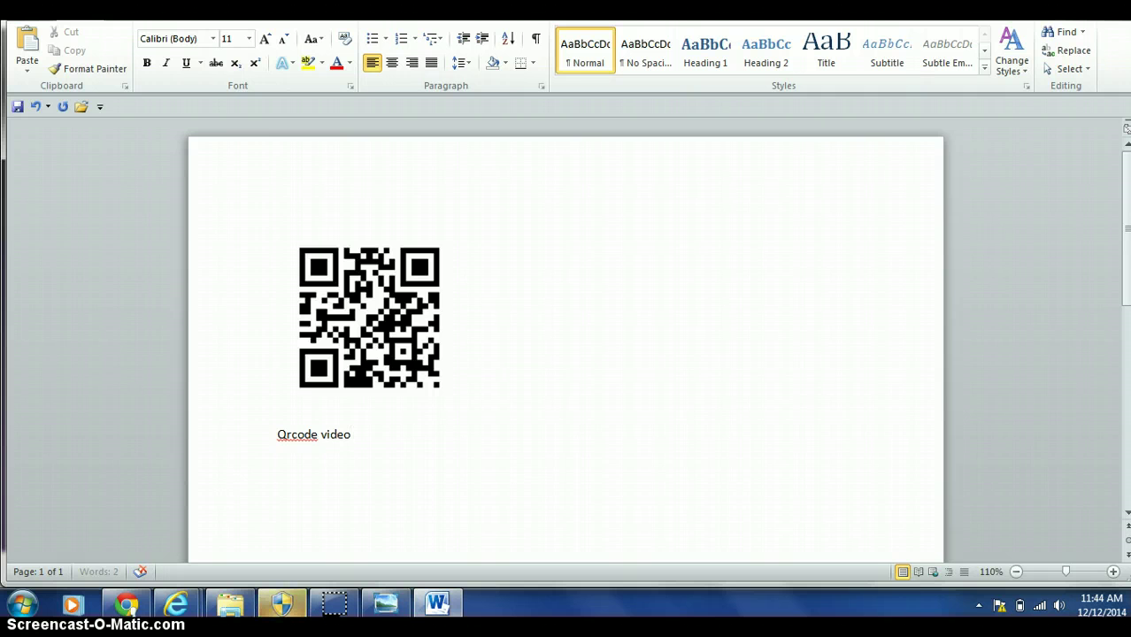
pyautogui.write(' Crump')
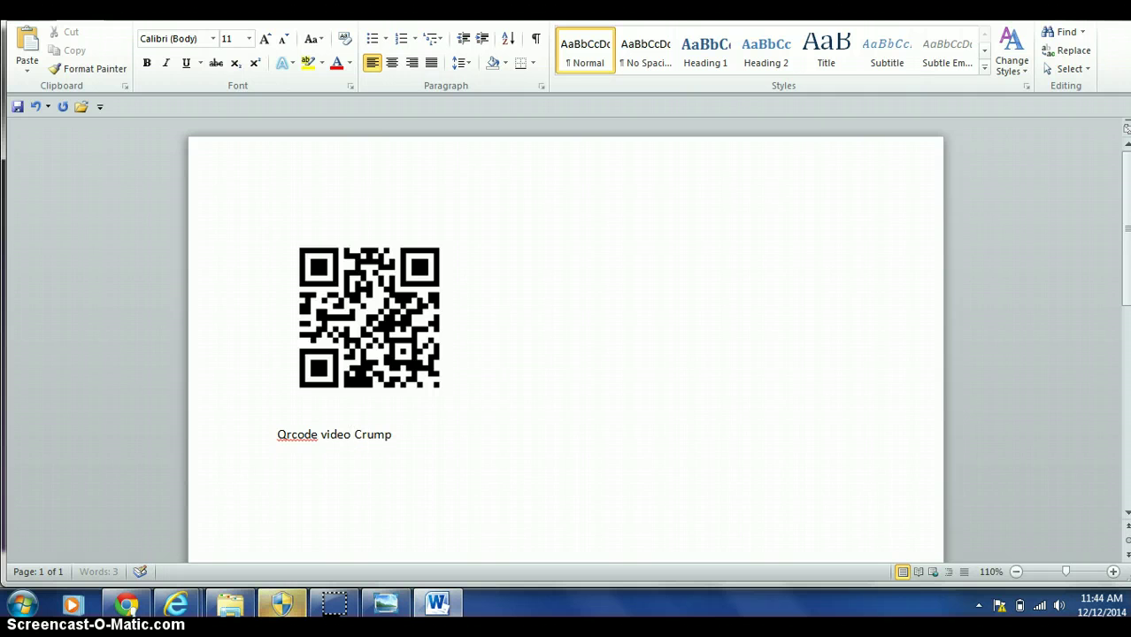